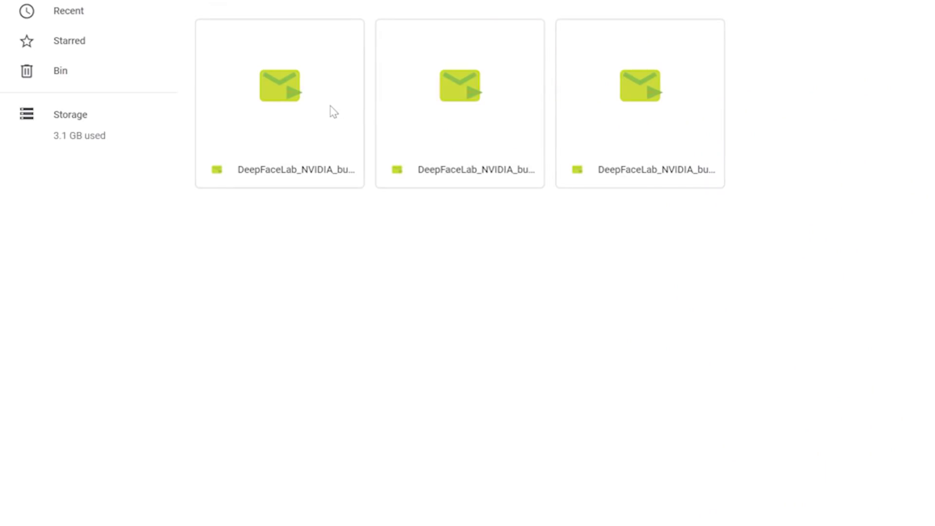
Bring up the options menu for the first DeepFaceLab_NVIDIA build file in the Drive folder
{"action": "right_click", "coordinate": [333, 112]}
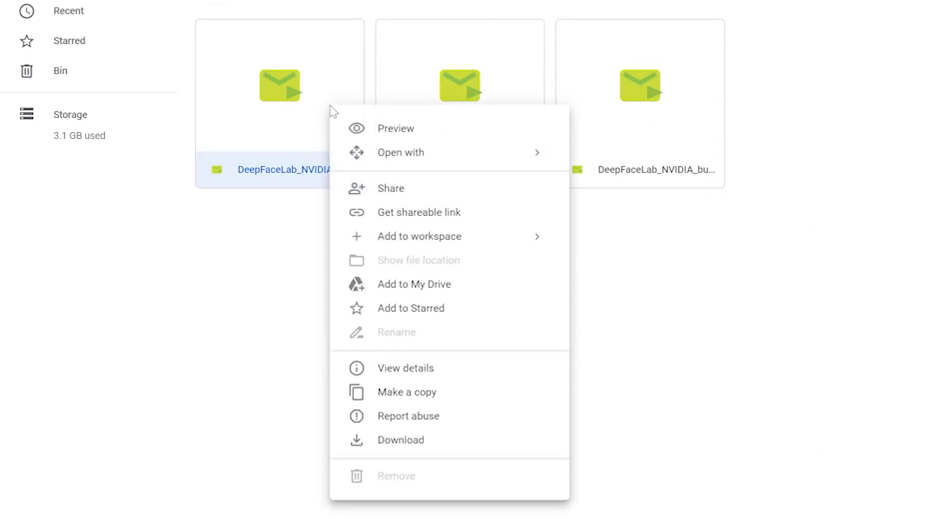
Download the first DeepFaceLab_NVIDIA build, the 346 MB executable
{"action": "left_click", "coordinate": [464, 449]}
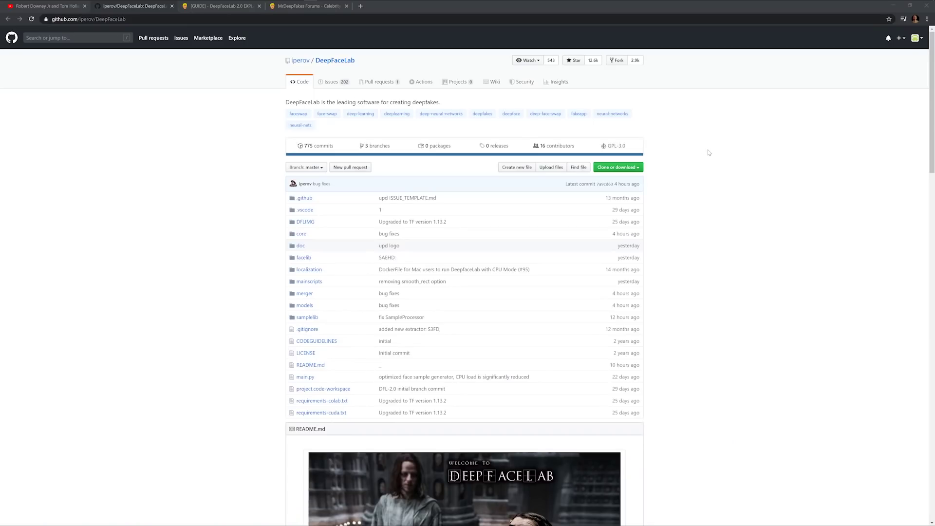
{"action": "scroll", "coordinate": [709, 153], "scroll_direction": "down", "scroll_amount": 9}
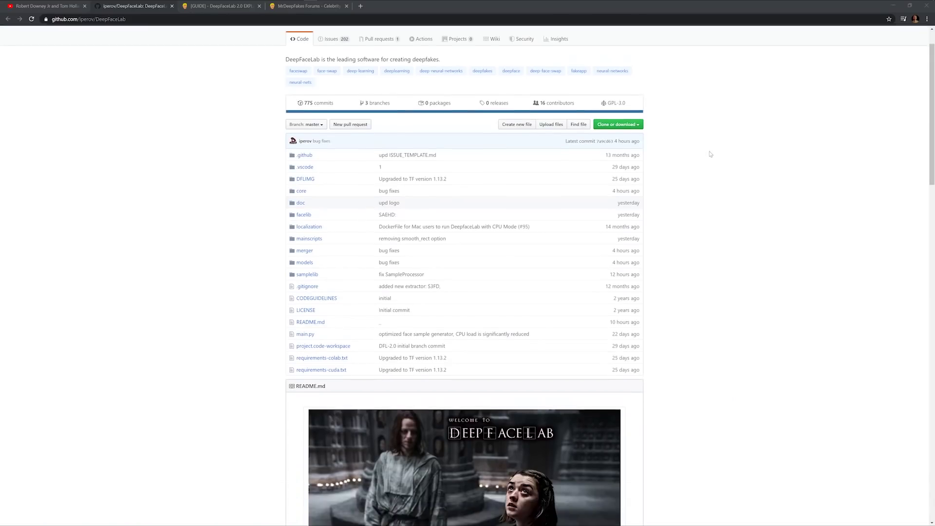
{"action": "scroll", "coordinate": [710, 157], "scroll_direction": "down", "scroll_amount": 12}
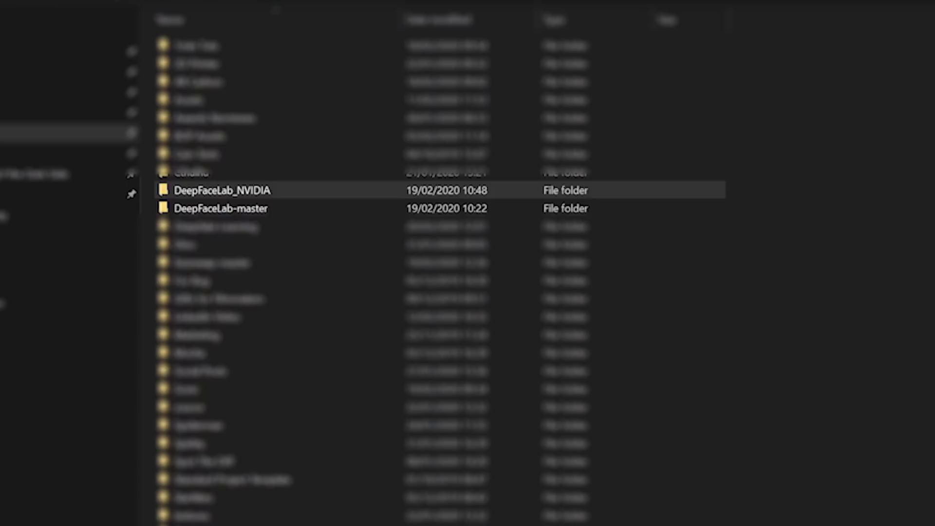
Browse DeepFaceLab_NVIDIA and its workspace folder, then select the merge and merged-to-avi scripts
{"action": "left_click", "coordinate": [345, 190]}
{"action": "double_click", "coordinate": [343, 190]}
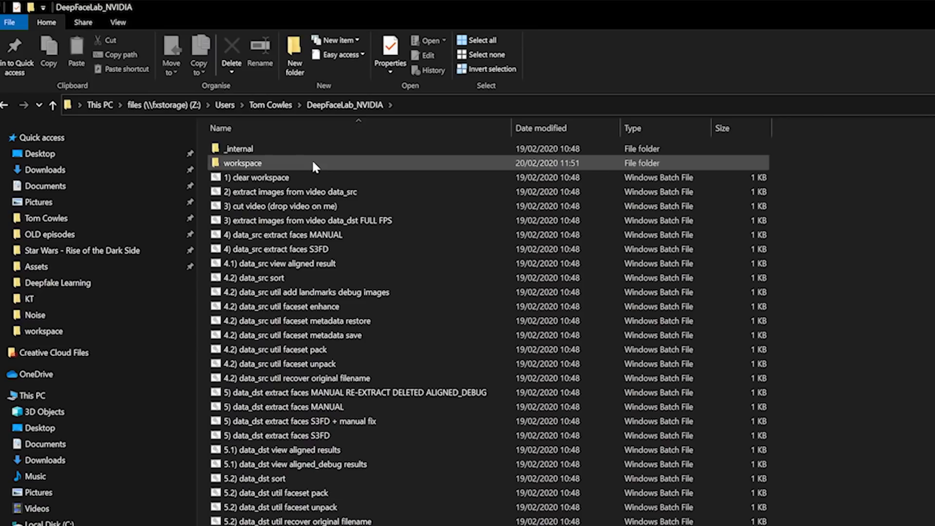
{"action": "double_click", "coordinate": [314, 163]}
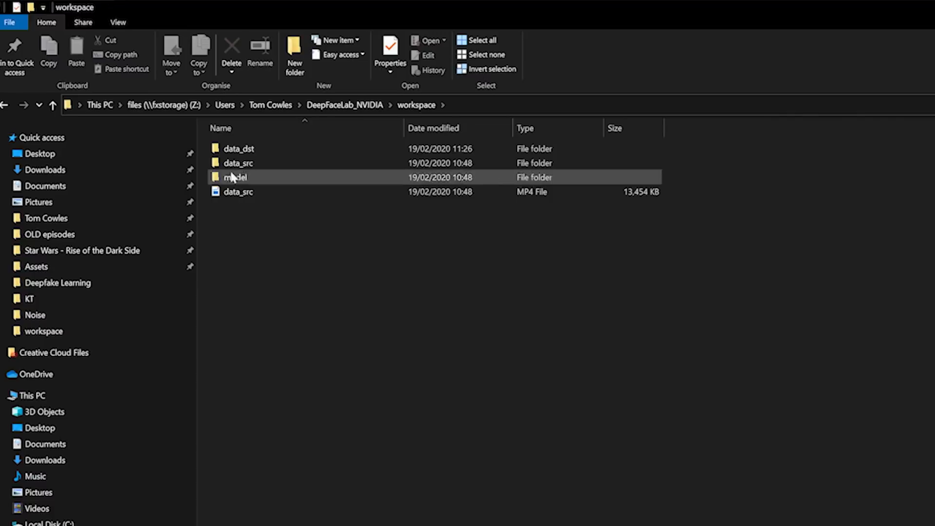
{"action": "left_click", "coordinate": [343, 105]}
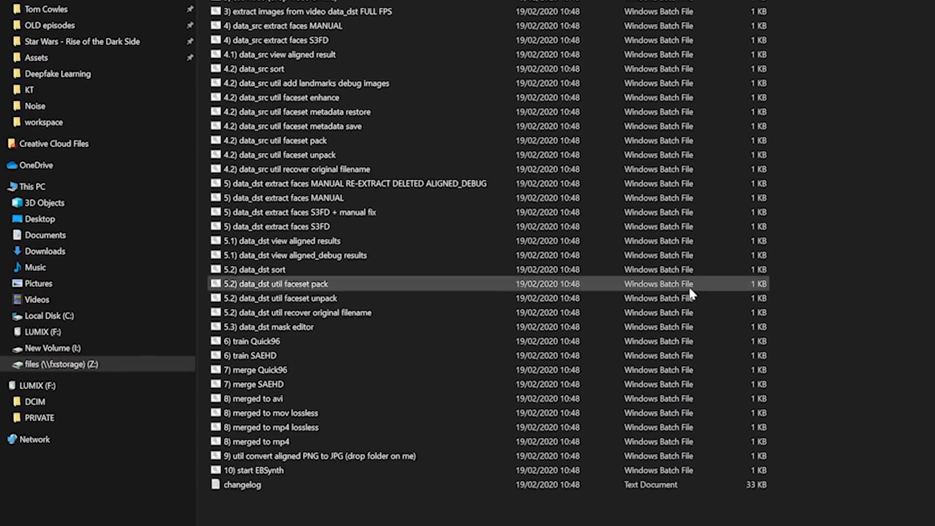
{"action": "left_click_drag", "start_coordinate": [689, 486], "coordinate": [689, 515]}
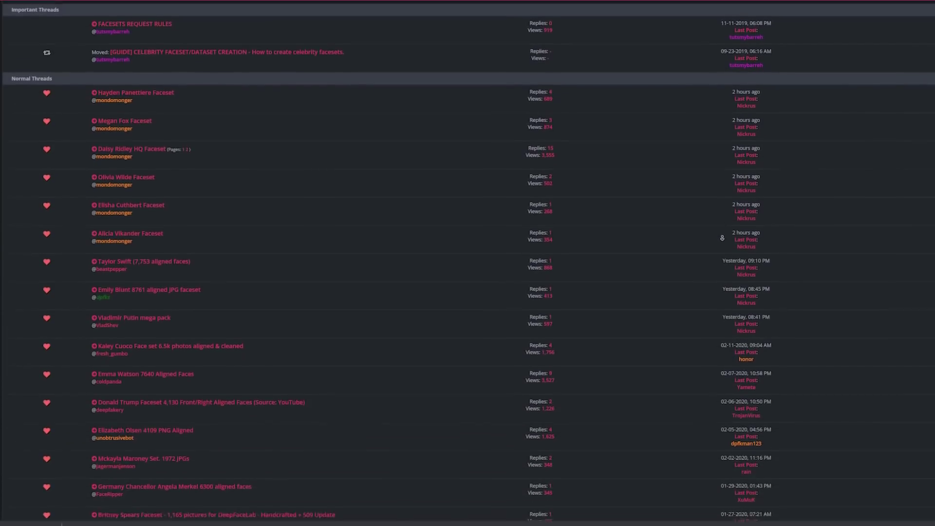
{"action": "scroll", "coordinate": [722, 238], "scroll_direction": "down", "scroll_amount": 2}
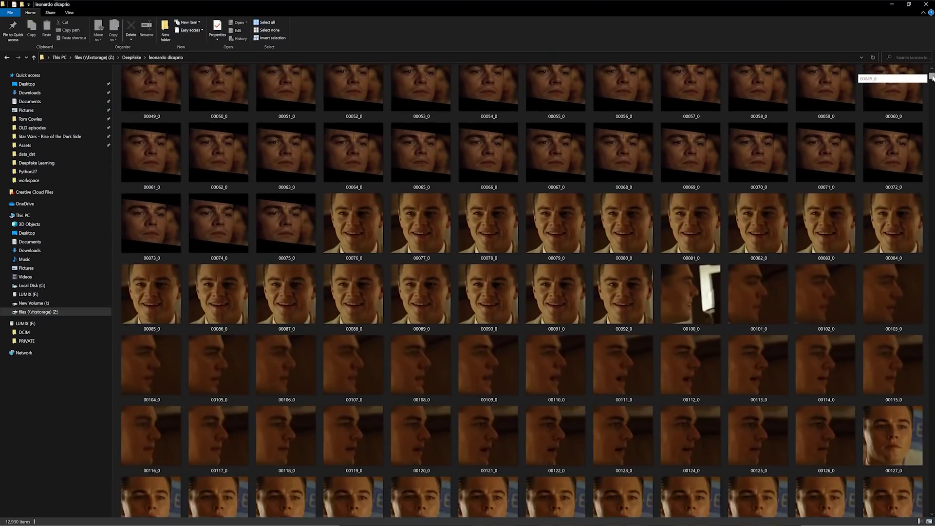
Follow the Leonardo DiCaprio faceset thread's mega.nz download link
{"action": "left_click_drag", "start_coordinate": [931, 80], "coordinate": [932, 82]}
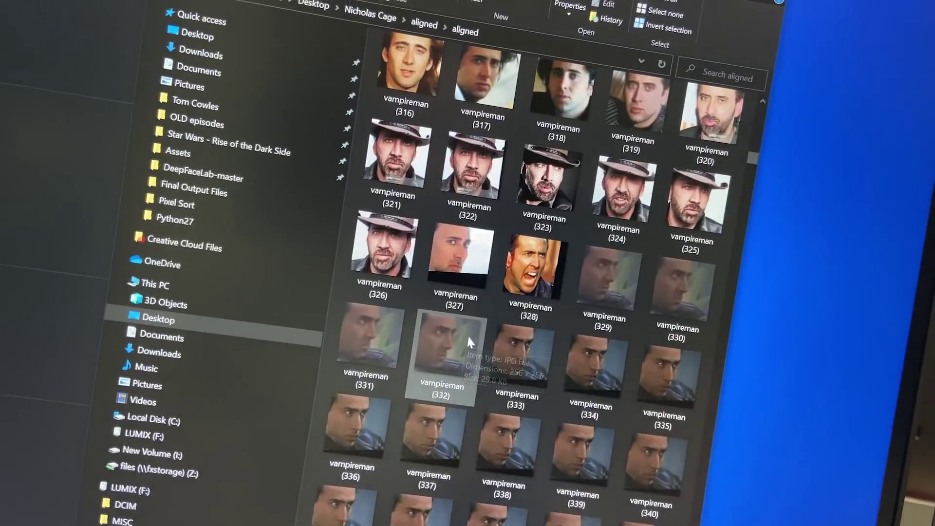
{"action": "scroll", "coordinate": [493, 344], "scroll_direction": "down", "scroll_amount": 15}
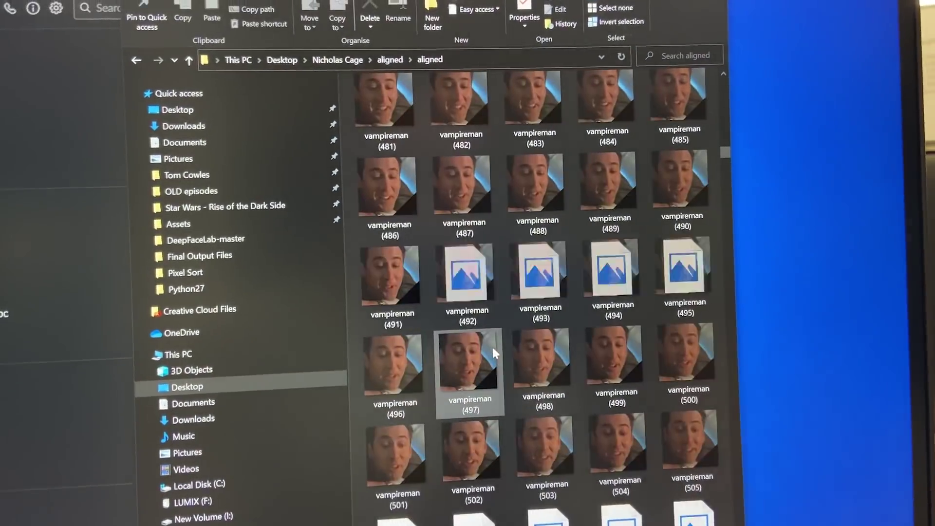
{"action": "scroll", "coordinate": [492, 344], "scroll_direction": "down", "scroll_amount": 5}
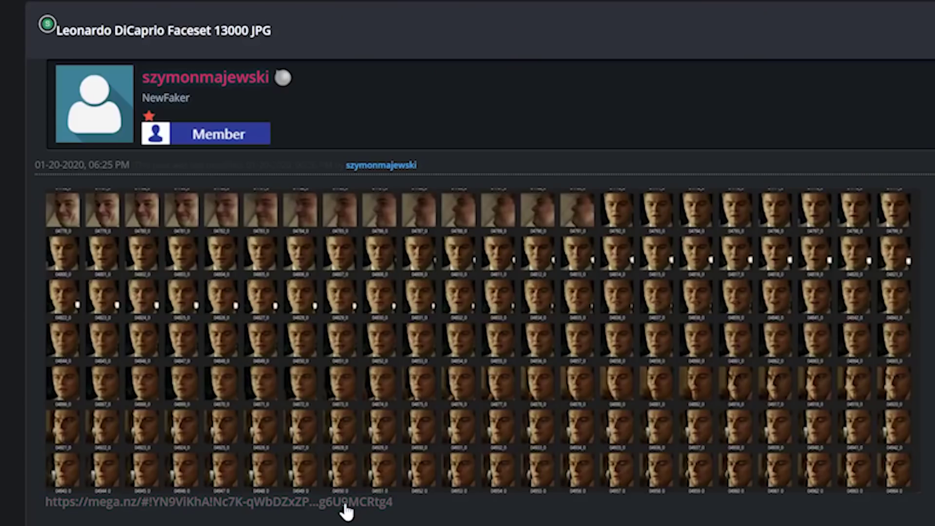
{"action": "left_click", "coordinate": [347, 506]}
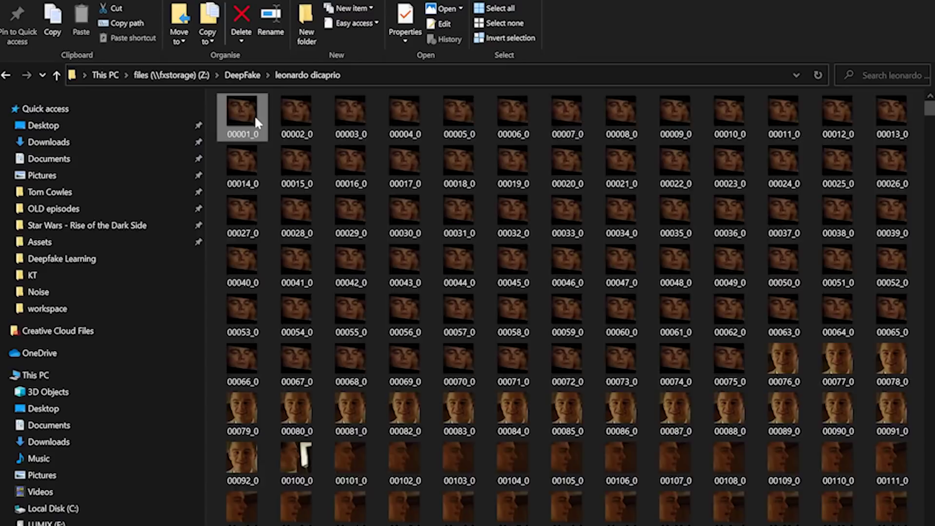
Copy all the downloaded face images into workspace > data_src > aligned
{"action": "key", "text": "ctrl+a"}
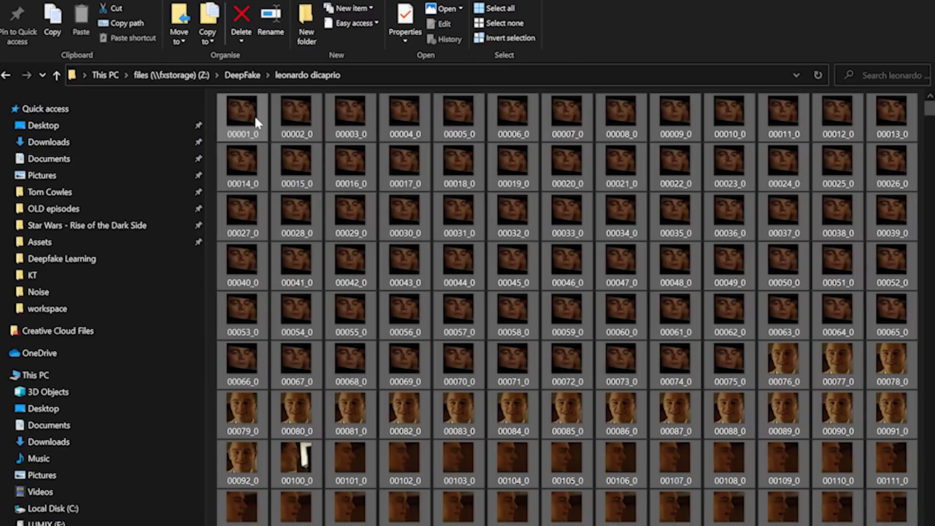
{"action": "right_click", "coordinate": [255, 115]}
{"action": "left_click", "coordinate": [317, 392]}
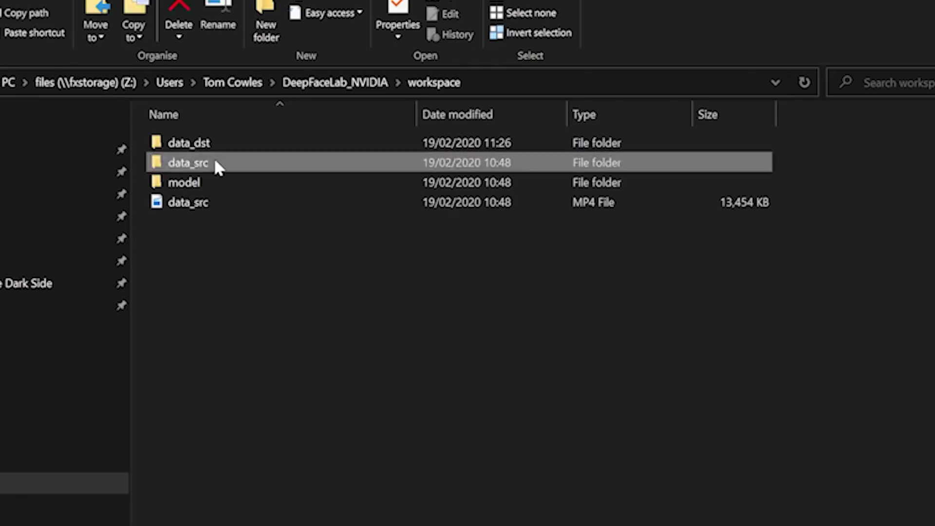
{"action": "double_click", "coordinate": [215, 161]}
{"action": "double_click", "coordinate": [220, 142]}
{"action": "right_click", "coordinate": [351, 266]}
{"action": "left_click", "coordinate": [478, 329]}
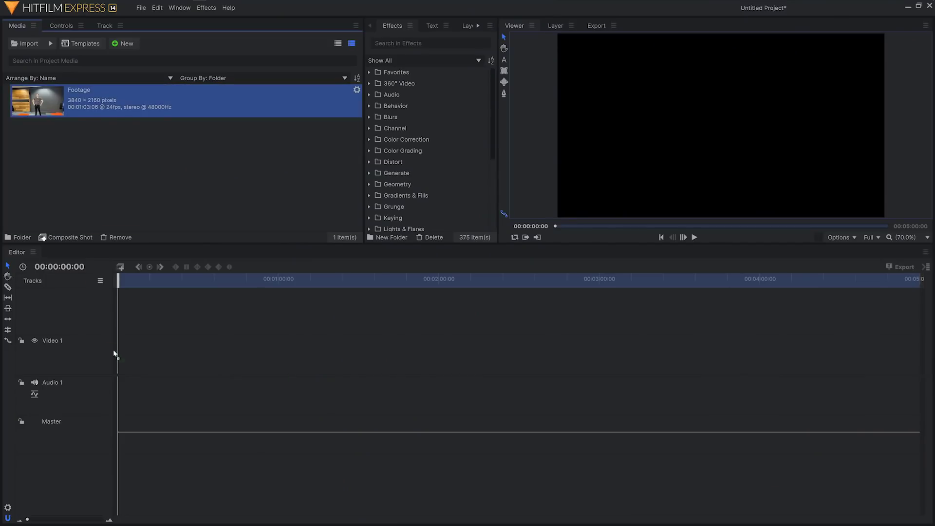
Place the footage on Video 1, trim both ends and move it to the timeline start
{"action": "left_click_drag", "start_coordinate": [115, 354], "coordinate": [210, 371]}
{"action": "left_click_drag", "start_coordinate": [391, 310], "coordinate": [390, 310]}
{"action": "left_click_drag", "start_coordinate": [478, 292], "coordinate": [472, 292]}
{"action": "left_click_drag", "start_coordinate": [431, 293], "coordinate": [253, 288]}
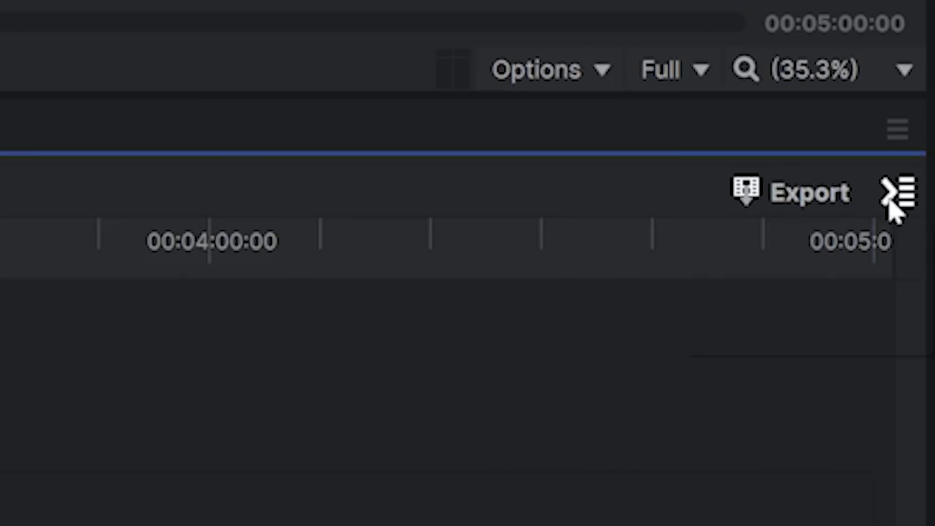
Queue the In-to-Out area for export and name the output data_dst
{"action": "left_click", "coordinate": [895, 197]}
{"action": "mouse_move", "coordinate": [827, 290]}
{"action": "left_click", "coordinate": [613, 292]}
{"action": "left_click", "coordinate": [497, 240]}
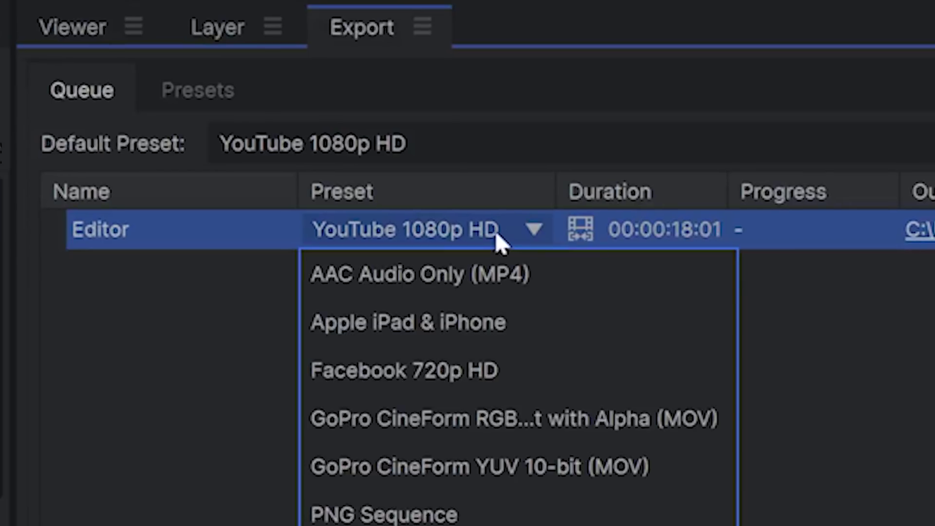
{"action": "type", "text": "dat"}
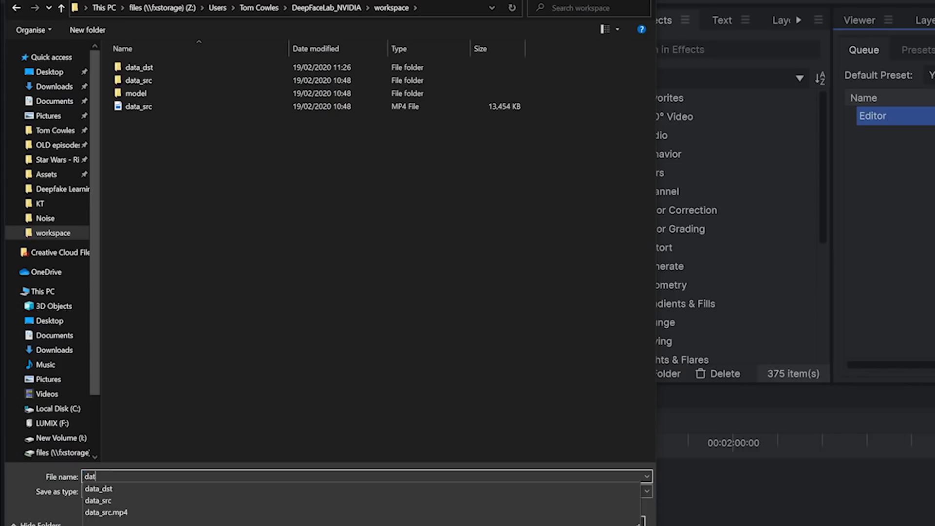
{"action": "type", "text": "a_"}
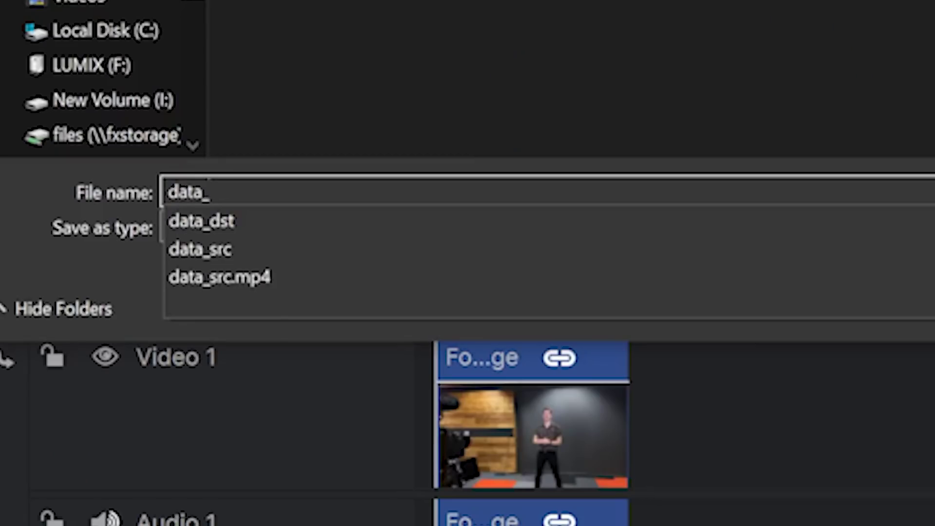
{"action": "type", "text": "dst"}
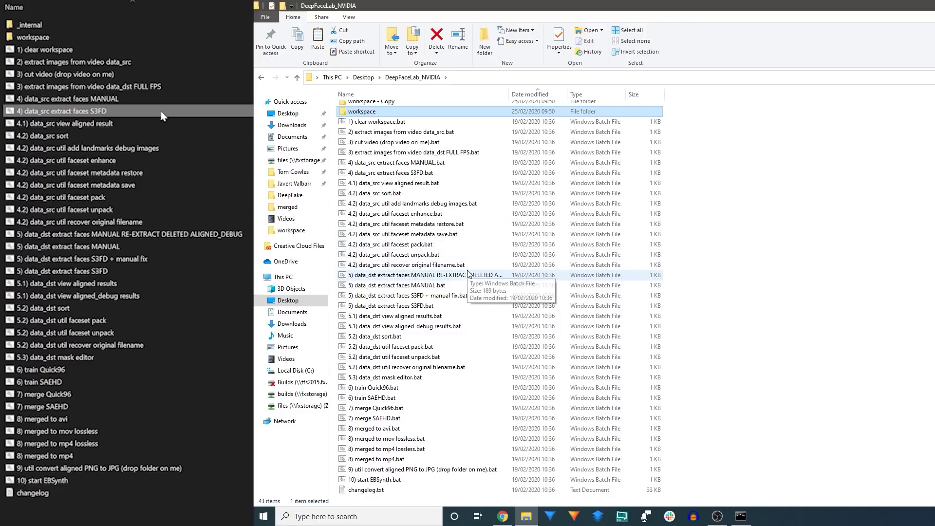
Run the data_dst S3FD face extraction and sort the faces by histogram (option 3)
{"action": "left_click", "coordinate": [816, 252]}
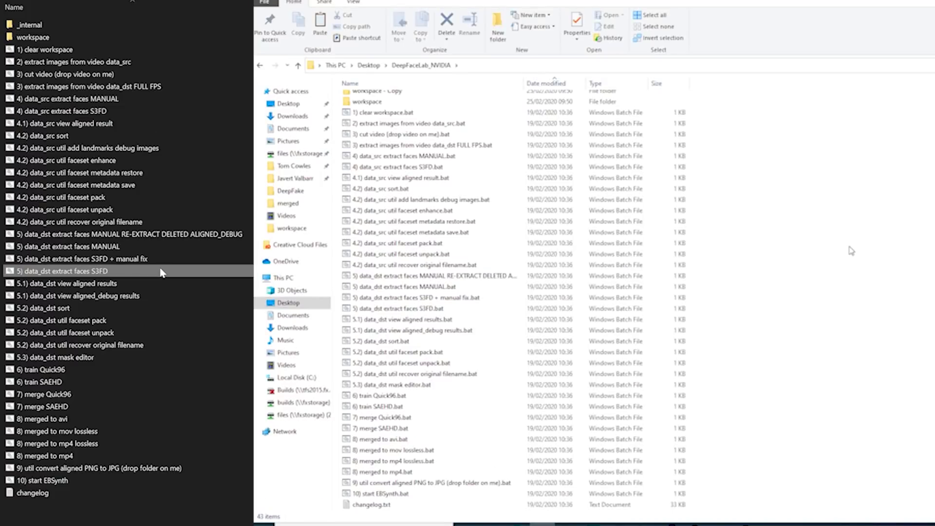
{"action": "double_click", "coordinate": [457, 309]}
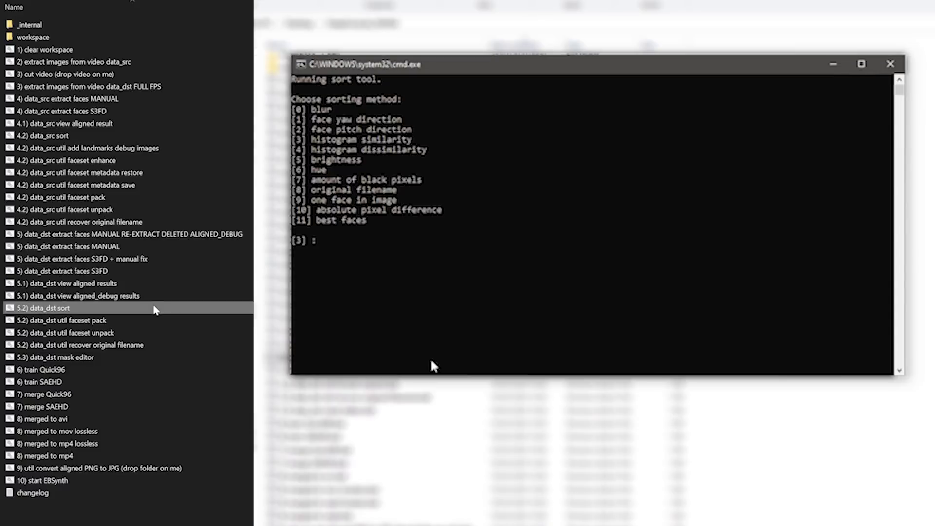
{"action": "type", "text": "3] : 3"}
{"action": "key", "text": "Return"}
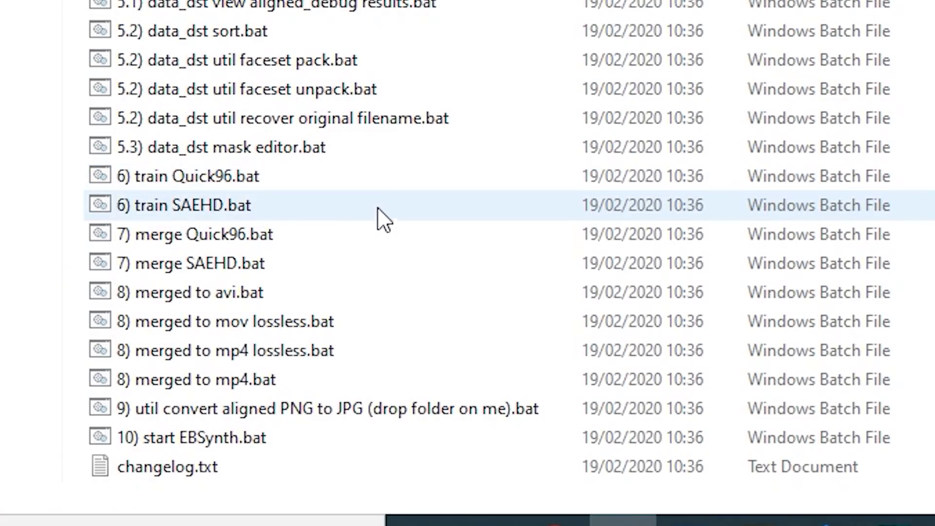
{"action": "double_click", "coordinate": [390, 179]}
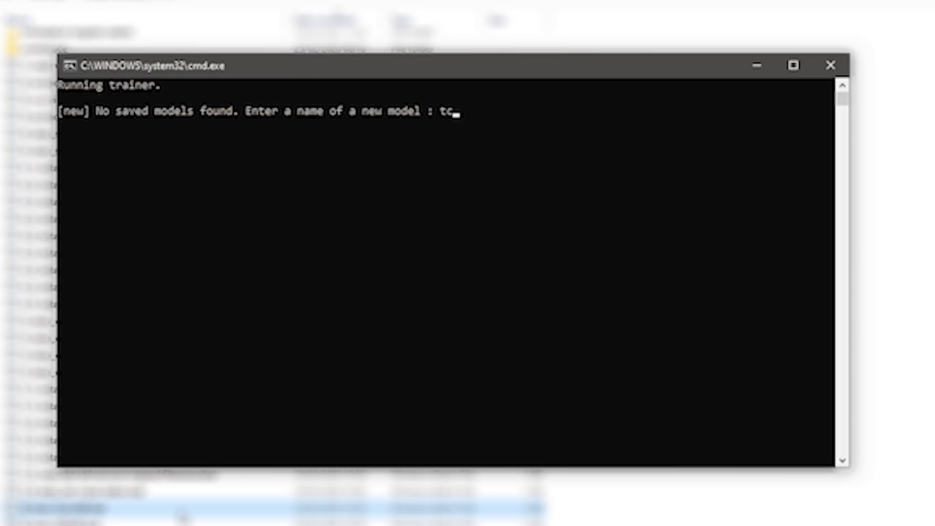
Configure SAEHD training on GPU 0 with defaults, face type f and dfhd architecture
{"action": "type", "text": "0"}
{"action": "key", "text": "Return"}
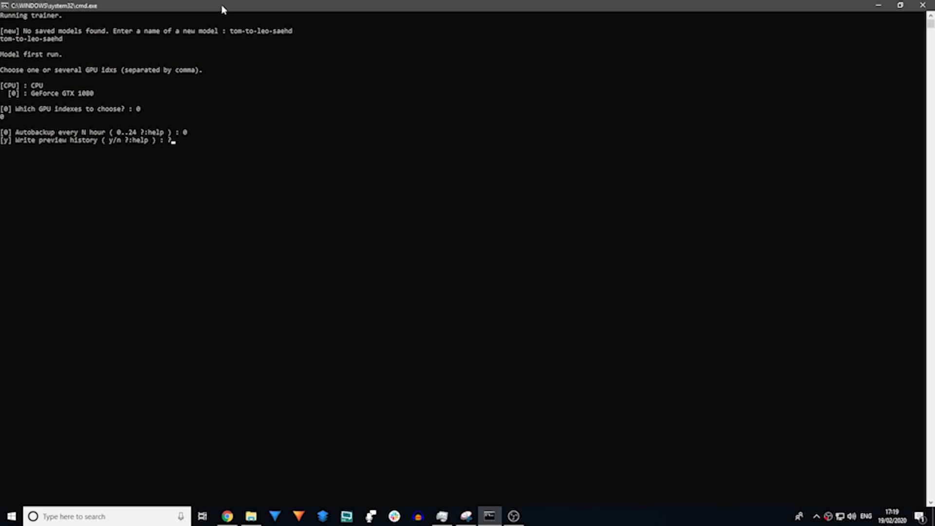
{"action": "key", "text": "Return"}
{"action": "key", "text": "Return"}
{"action": "key", "text": "Return"}
{"action": "key", "text": "Return"}
{"action": "key", "text": "Return"}
{"action": "key", "text": "Return"}
{"action": "key", "text": "Return"}
{"action": "key", "text": "Return"}
{"action": "key", "text": "Return"}
{"action": "type", "text": "f"}
{"action": "key", "text": "Return"}
{"action": "key", "text": "Return"}
{"action": "type", "text": "dfhd"}
{"action": "key", "text": "Return"}
{"action": "key", "text": "Return"}
{"action": "key", "text": "Return"}
{"action": "key", "text": "Return"}
{"action": "key", "text": "Return"}
{"action": "key", "text": "Return"}
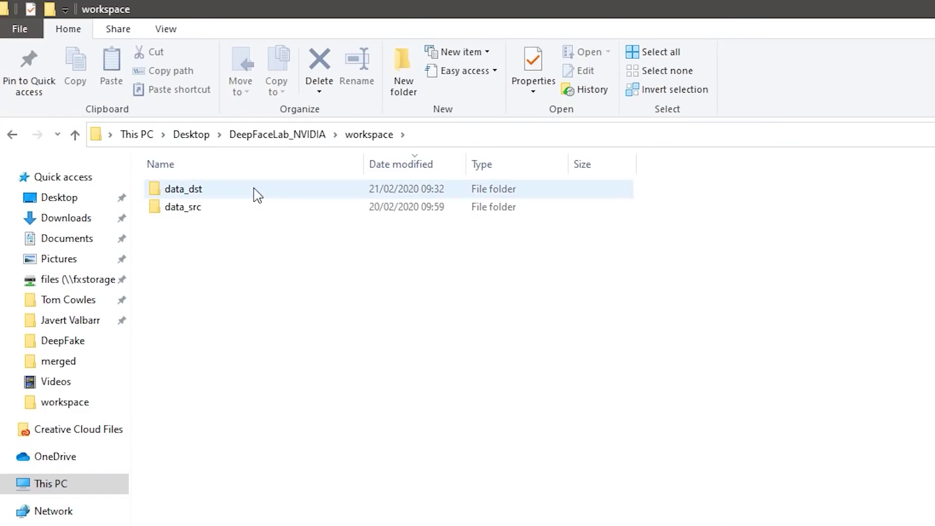
{"action": "double_click", "coordinate": [253, 189]}
Inspect the merged frames and merged_mask folders inside workspace data_dst
{"action": "double_click", "coordinate": [354, 231]}
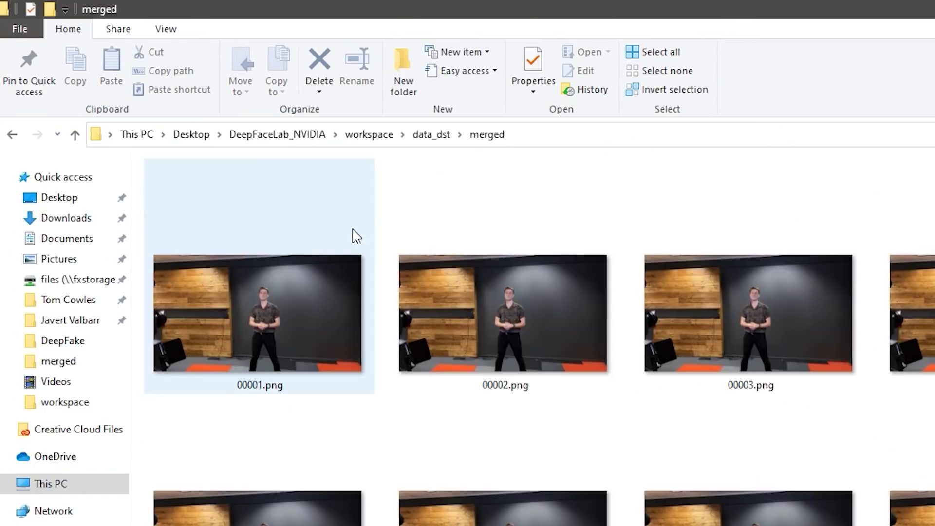
{"action": "left_click", "coordinate": [417, 136]}
{"action": "double_click", "coordinate": [232, 244]}
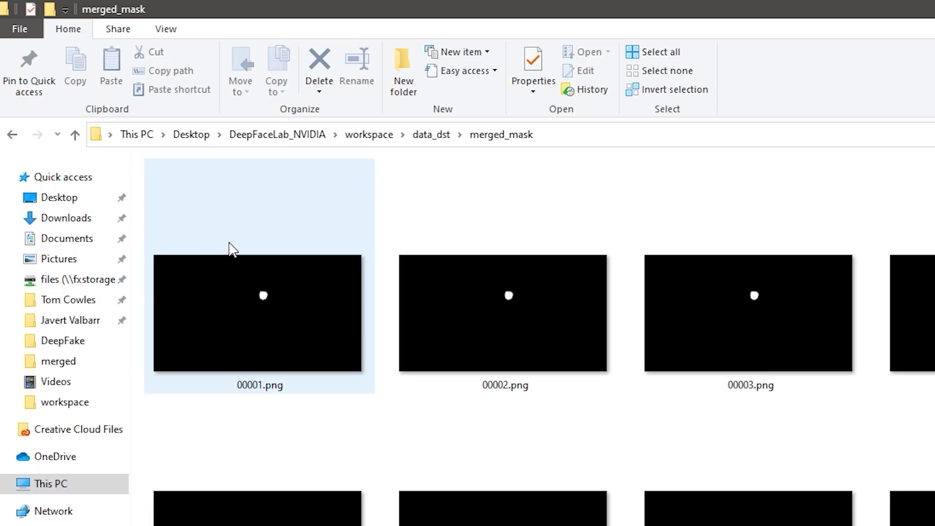
{"action": "left_click", "coordinate": [433, 136]}
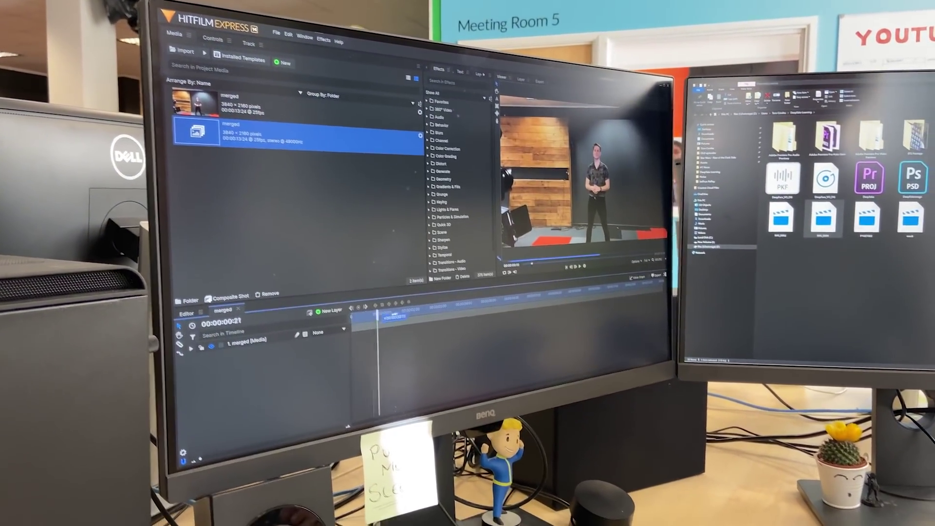
{"action": "left_click", "coordinate": [521, 311]}
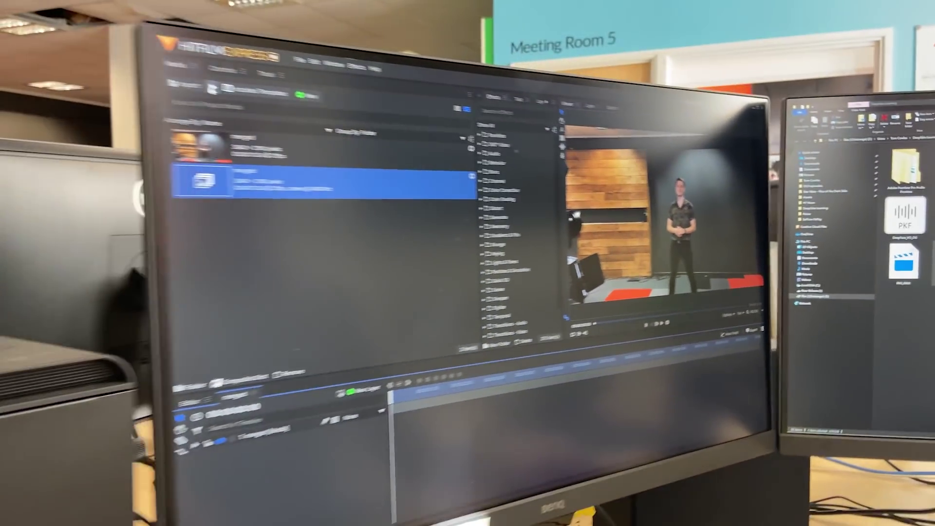
Show the Media panel's Import dropdown listing the importable media types
{"action": "left_click", "coordinate": [212, 88]}
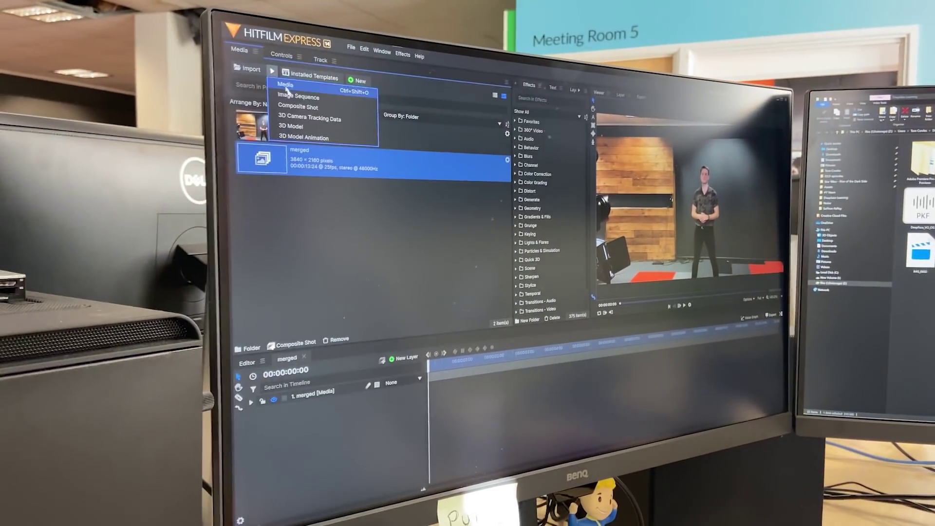